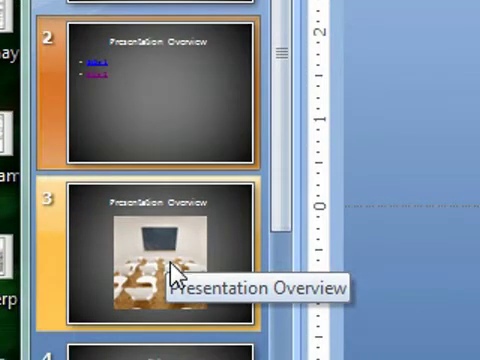
Select slide 3 with the classroom photo and switch to the Insert commands
click(172, 270)
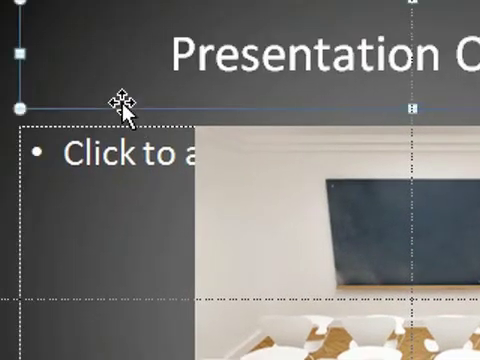
click(165, 190)
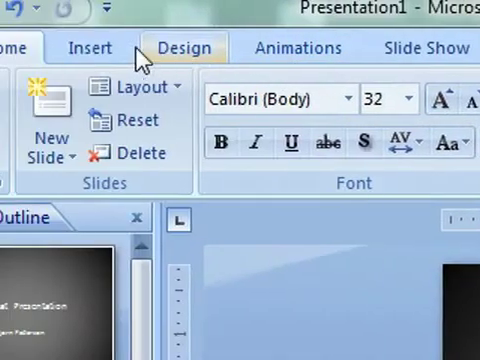
click(140, 50)
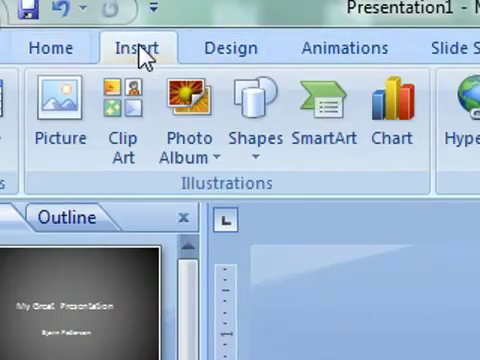
Draw a solid blue rectangle over the chalkboard in the classroom photo
click(253, 153)
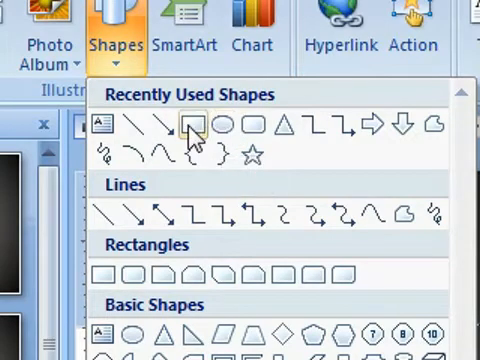
click(193, 129)
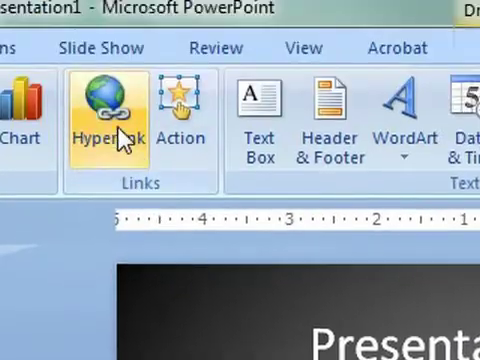
Hyperlink the rectangle to the slide titled Slide 1 in this document
click(118, 128)
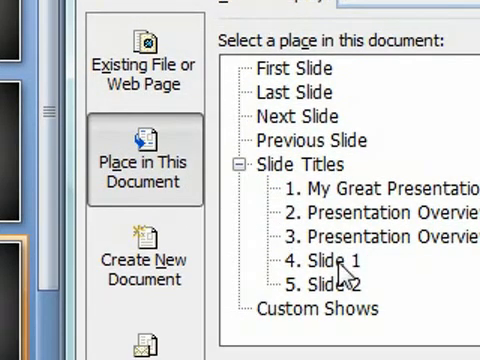
click(339, 260)
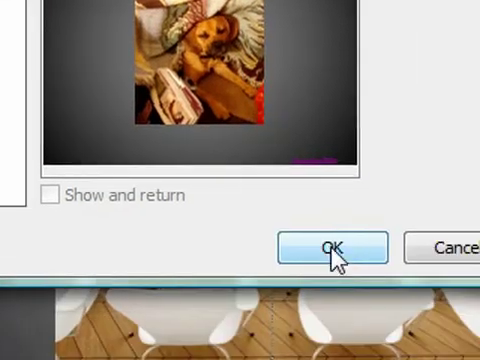
click(334, 255)
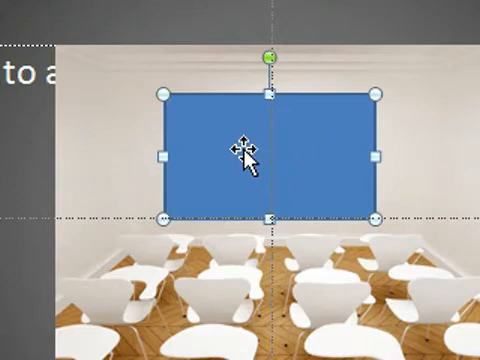
In Format Shape keep a solid fill and set its transparency to about 90%
right_click(238, 152)
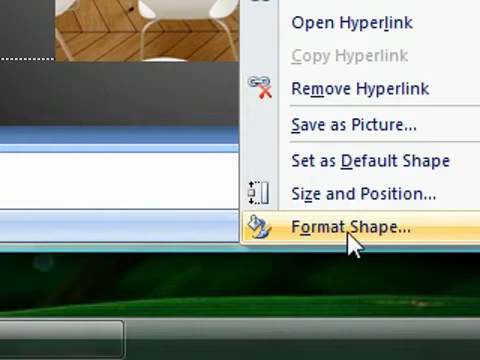
click(348, 230)
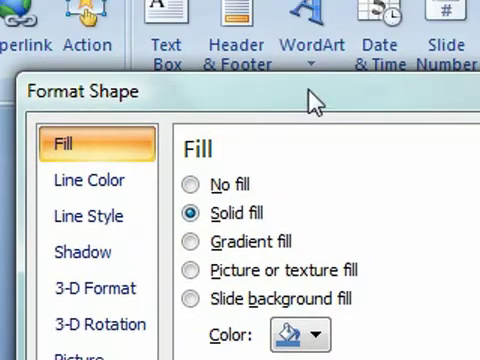
drag(311, 102, 143, 100)
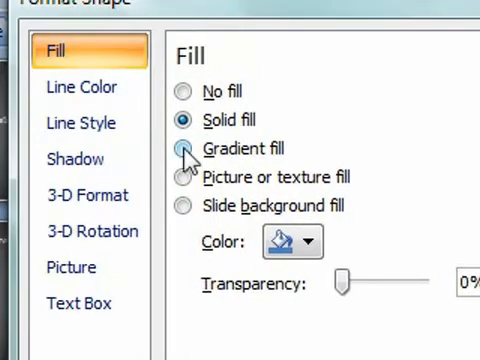
click(185, 150)
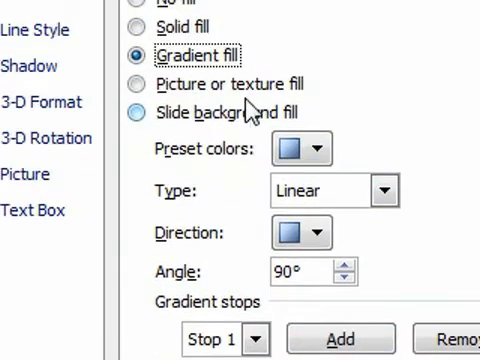
click(138, 74)
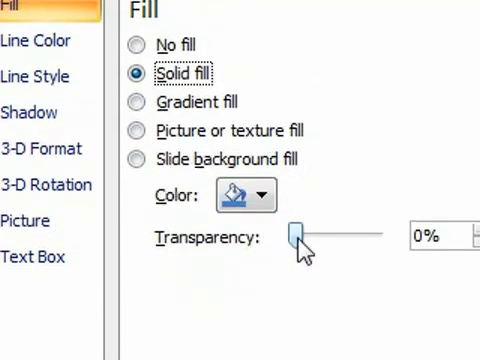
drag(297, 240, 342, 252)
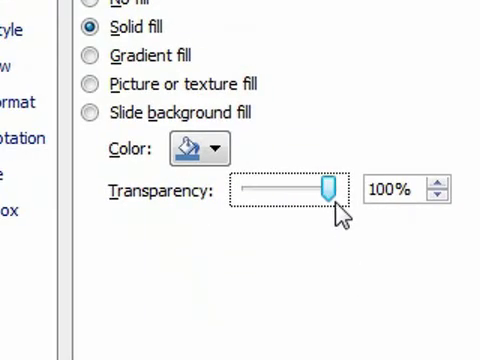
mouse_move(337, 204)
mouse_down()
mouse_move(304, 193)
mouse_move(317, 196)
mouse_up()
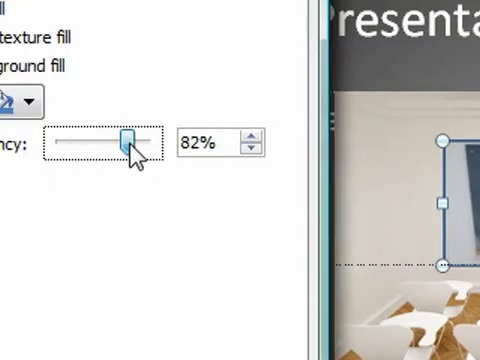
mouse_move(129, 146)
mouse_down()
mouse_move(142, 146)
mouse_move(141, 152)
mouse_up()
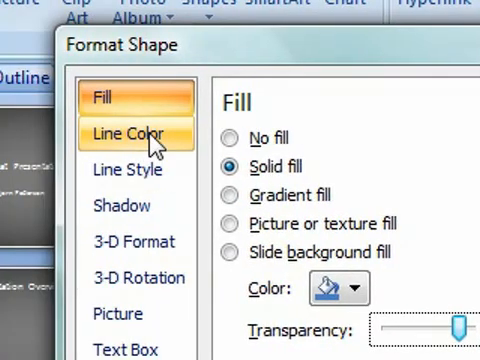
Make the rectangle's line colour about 72% transparent
click(154, 133)
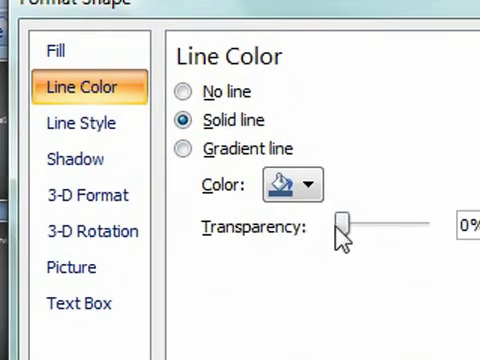
mouse_move(291, 232)
mouse_down()
mouse_move(352, 240)
mouse_move(371, 237)
mouse_up()
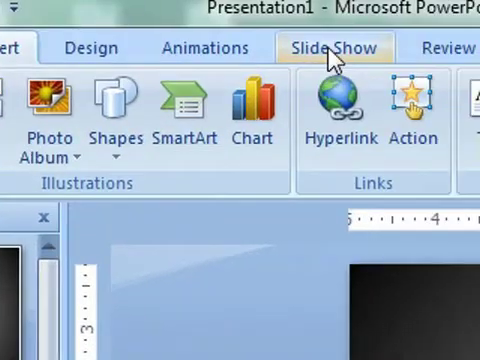
click(328, 50)
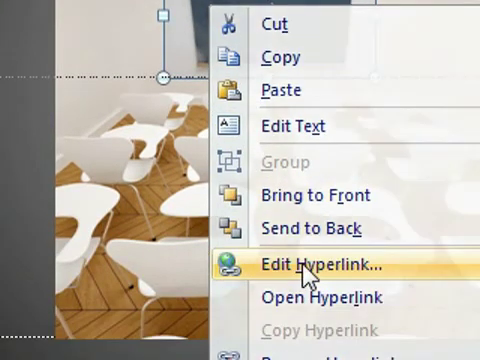
Add the ScreenTip 'Link to Slide 1' to the rectangle's hyperlink
click(303, 268)
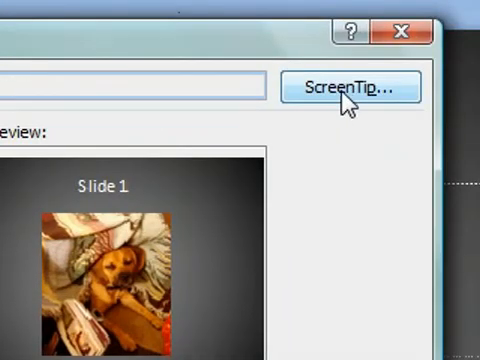
click(342, 86)
text(Link to Slide 1)
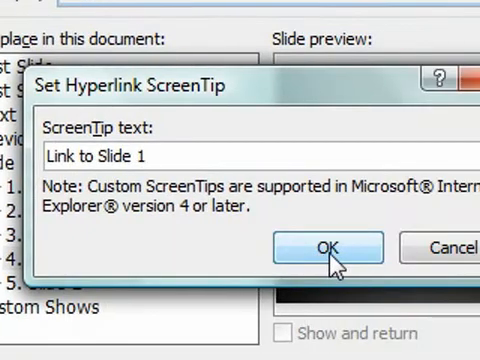
click(330, 250)
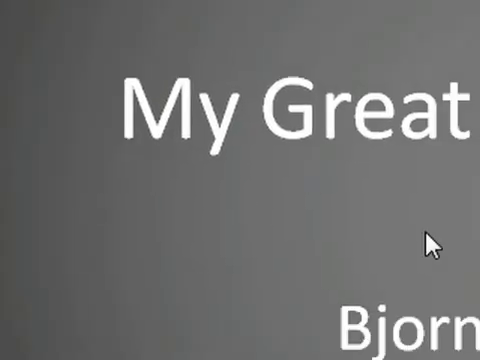
Play through the slides in the show, then end it and return to editing
click(279, 86)
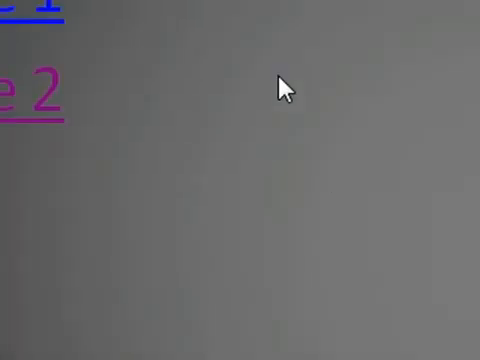
click(262, 123)
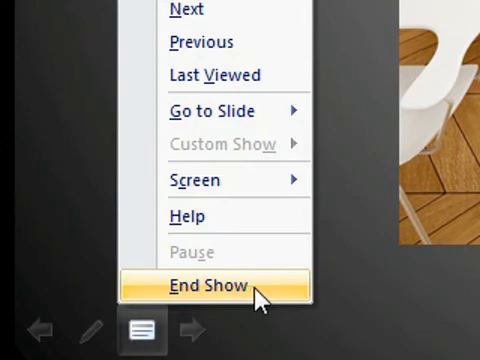
click(263, 303)
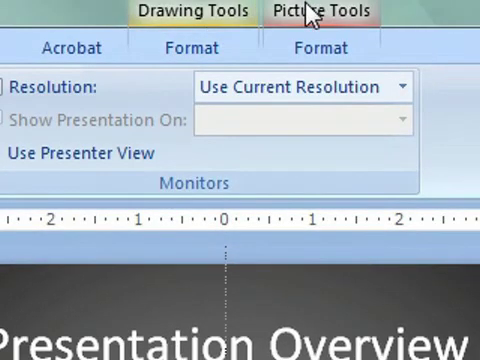
Group the classroom photo and the chalkboard rectangle into one object
click(310, 14)
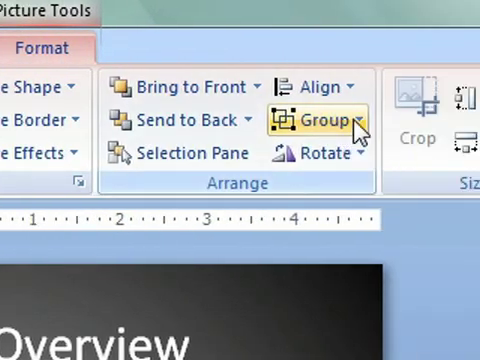
click(398, 128)
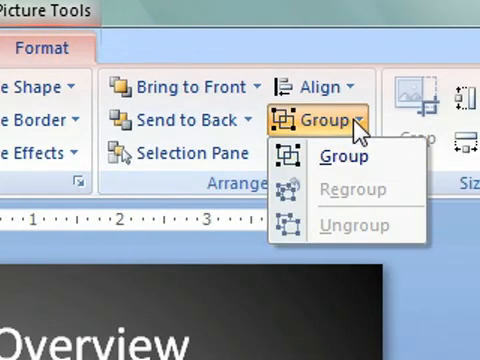
click(345, 160)
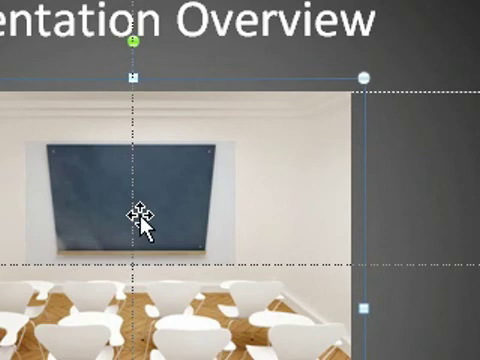
Position the rectangle within the group squarely over the chalkboard, nudging it left to align
click(140, 215)
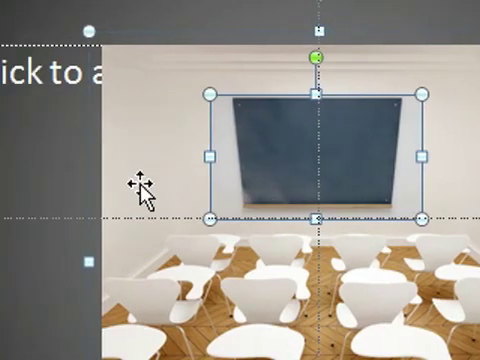
mouse_move(139, 187)
mouse_down()
mouse_move(147, 186)
mouse_move(132, 197)
mouse_up()
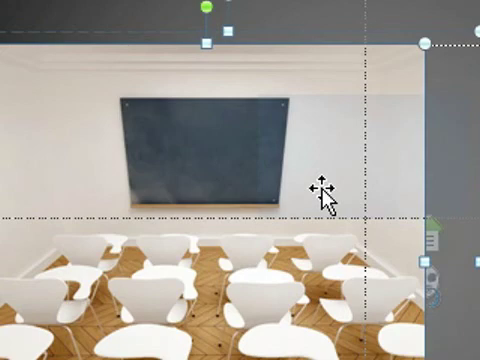
click(322, 190)
drag(165, 186, 177, 190)
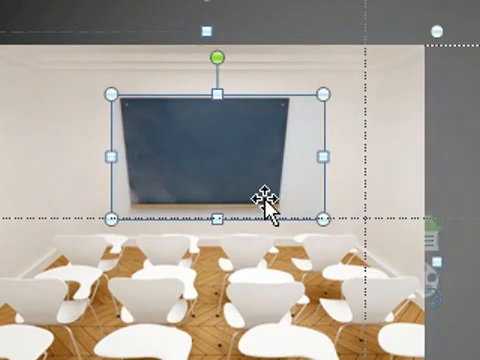
drag(299, 167, 292, 168)
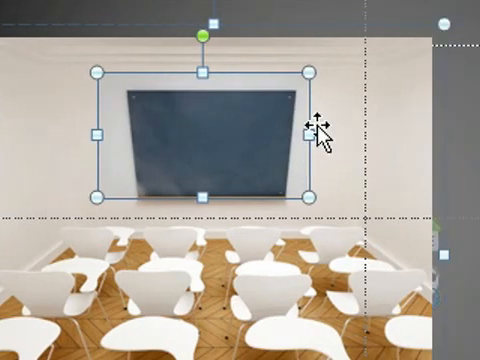
Undo the last moves and reselect the chalkboard rectangle to check its placement
key(ctrl+z)
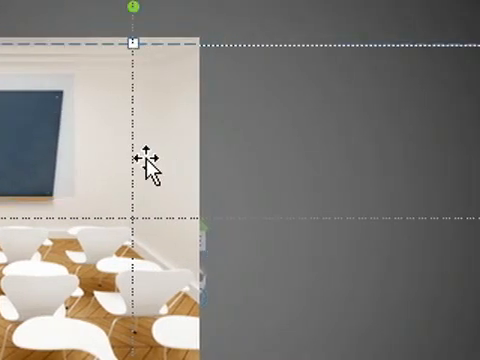
key(ctrl+z)
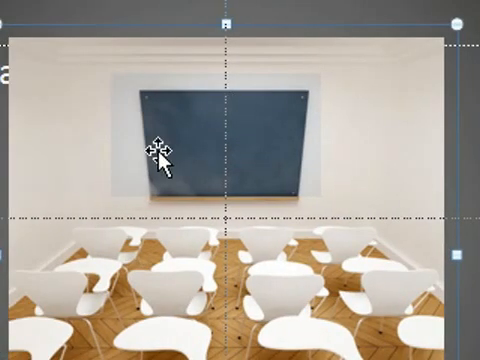
click(163, 152)
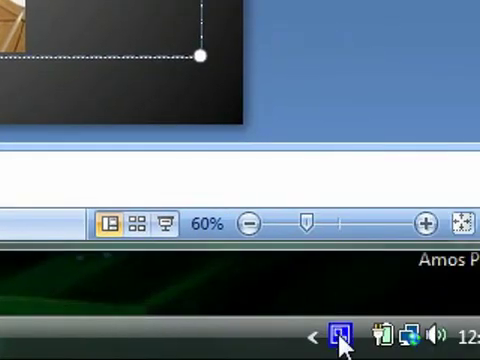
right_click(341, 336)
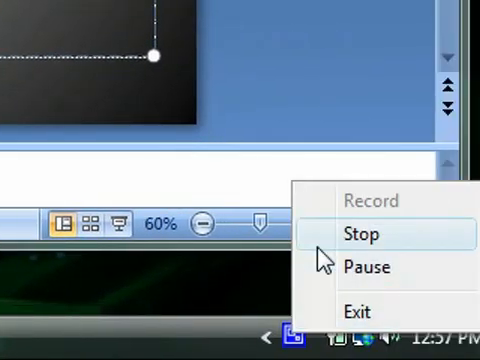